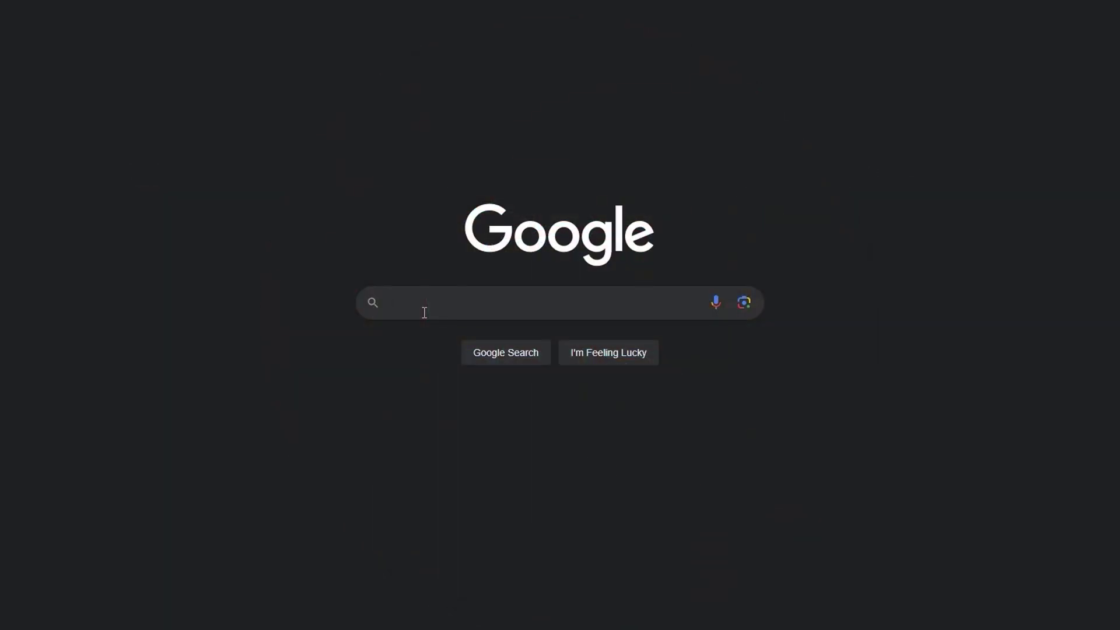
type("buddyrai")
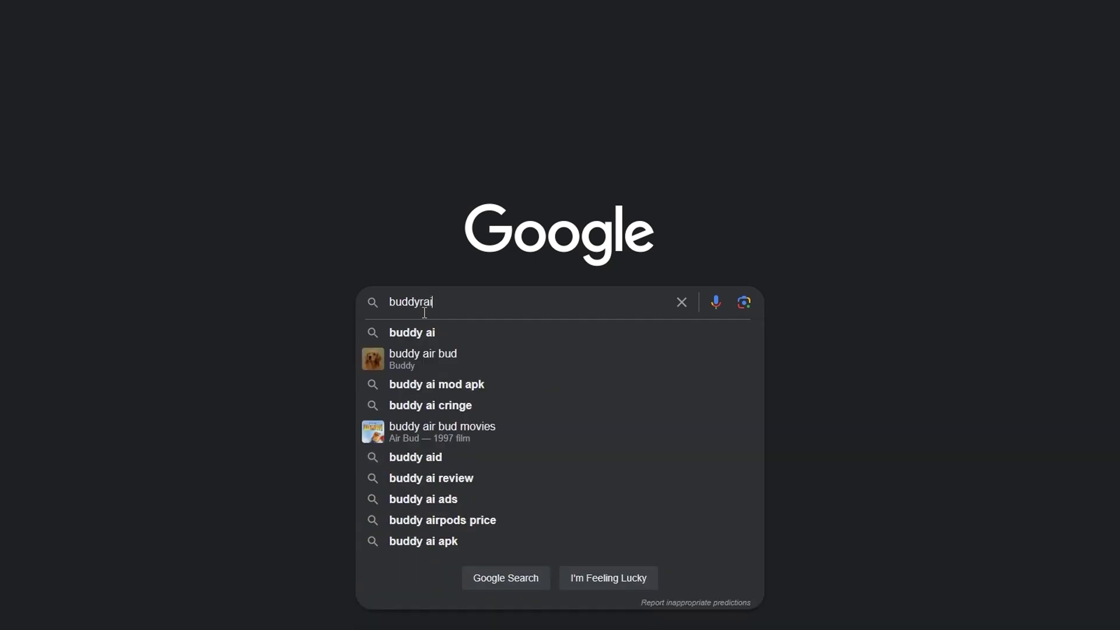
type("l")
Run the Google search for 'buddyrail' to reach the BuddyRail site.
key("Return")
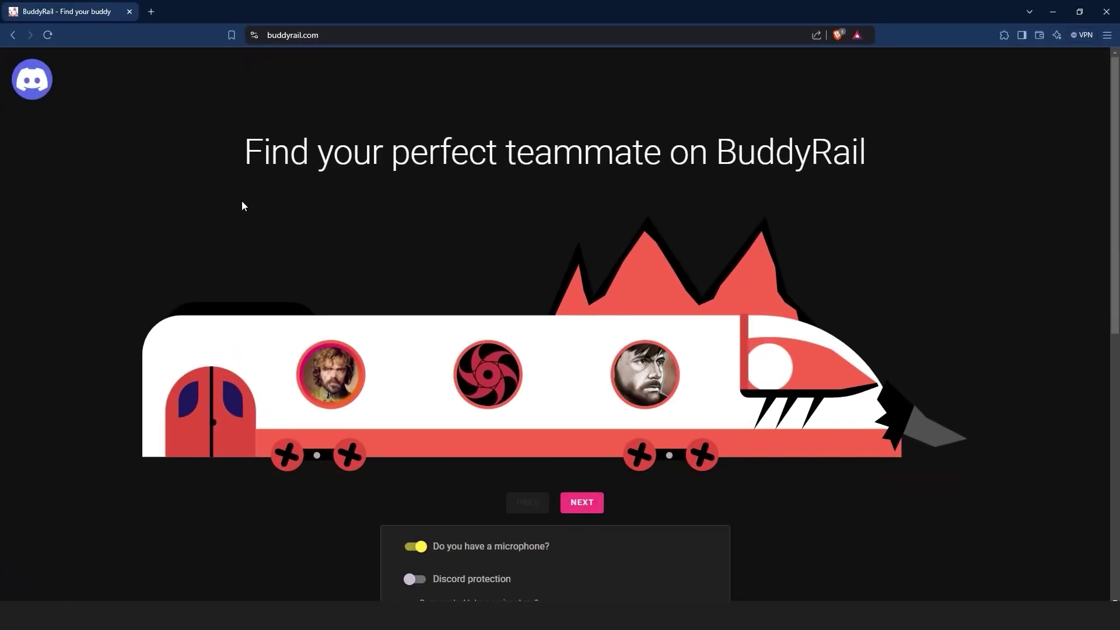
scroll(243, 205, "down", 1)
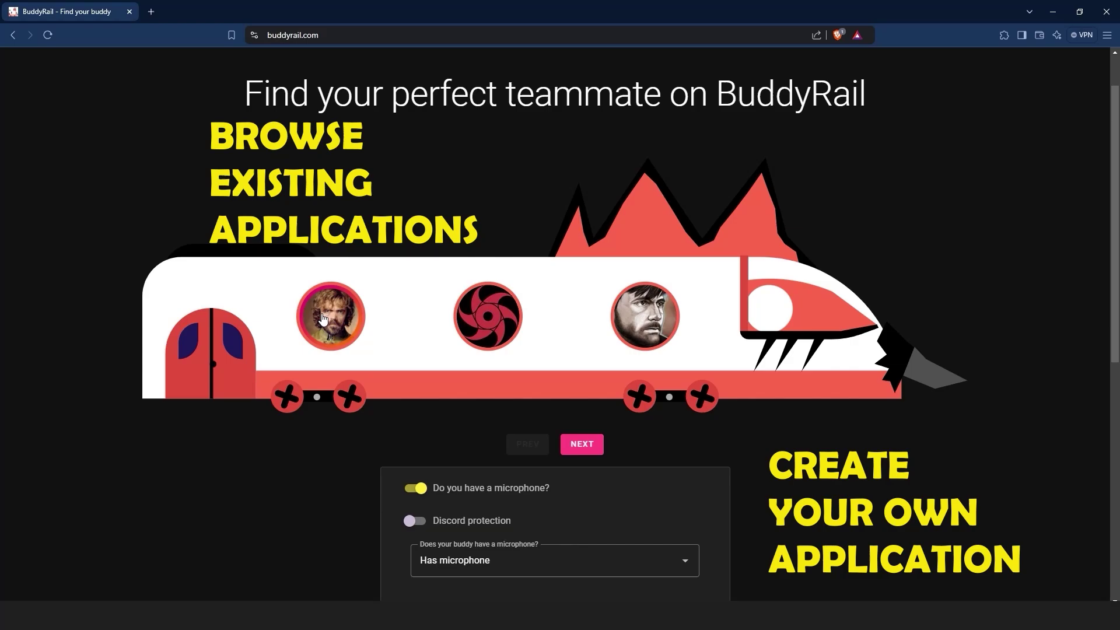
Open the middle traveller's teammate application to read its message, games and mic details.
left_click(492, 331)
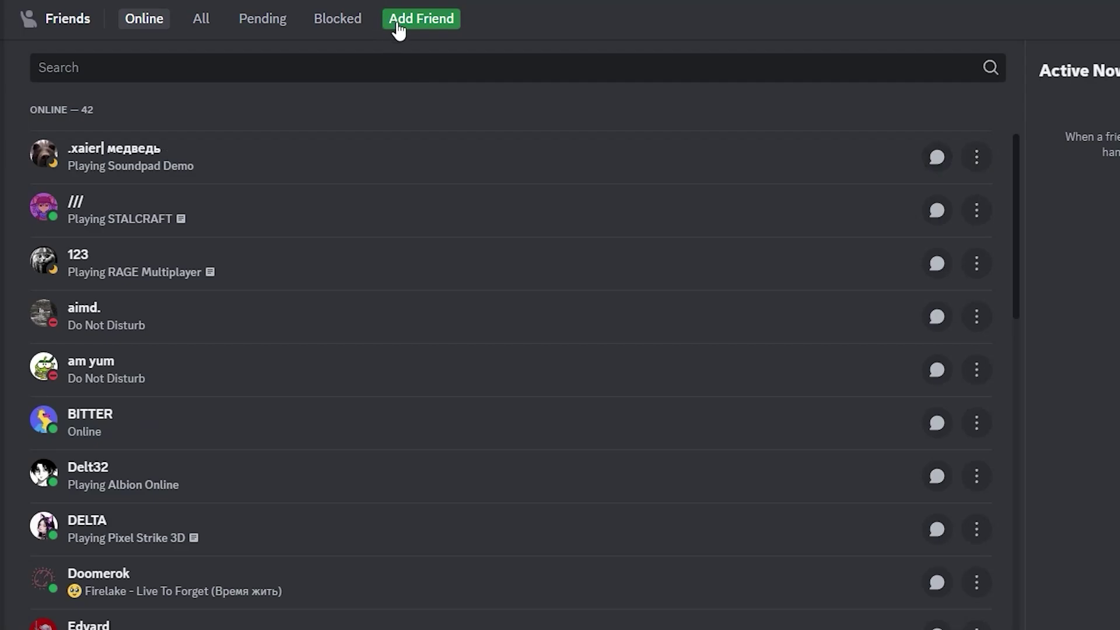
left_click(398, 22)
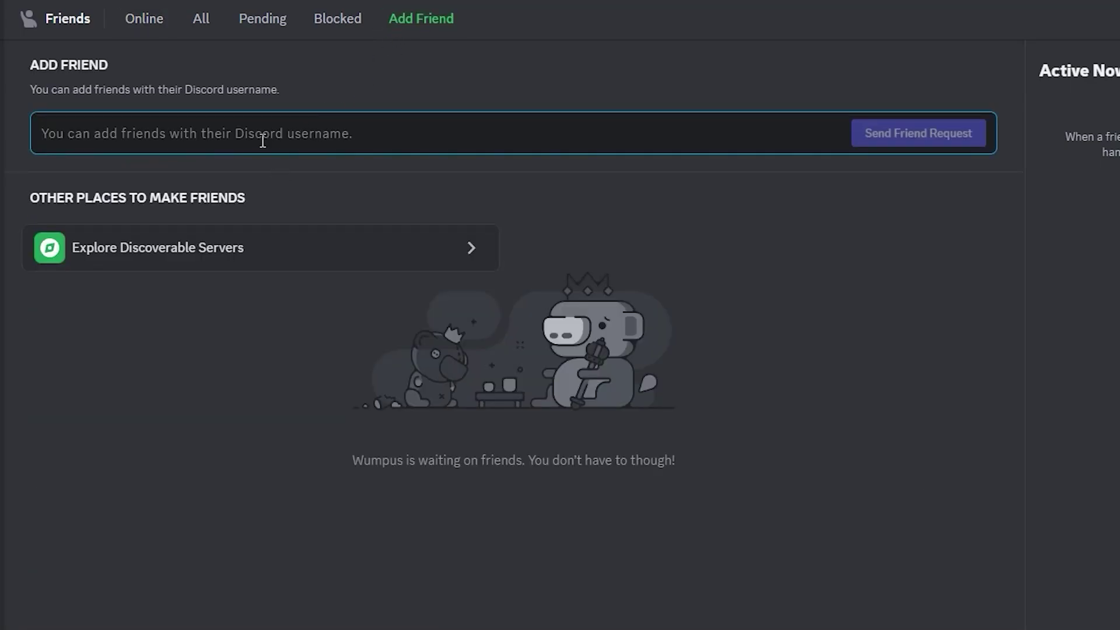
key("ctrl+v")
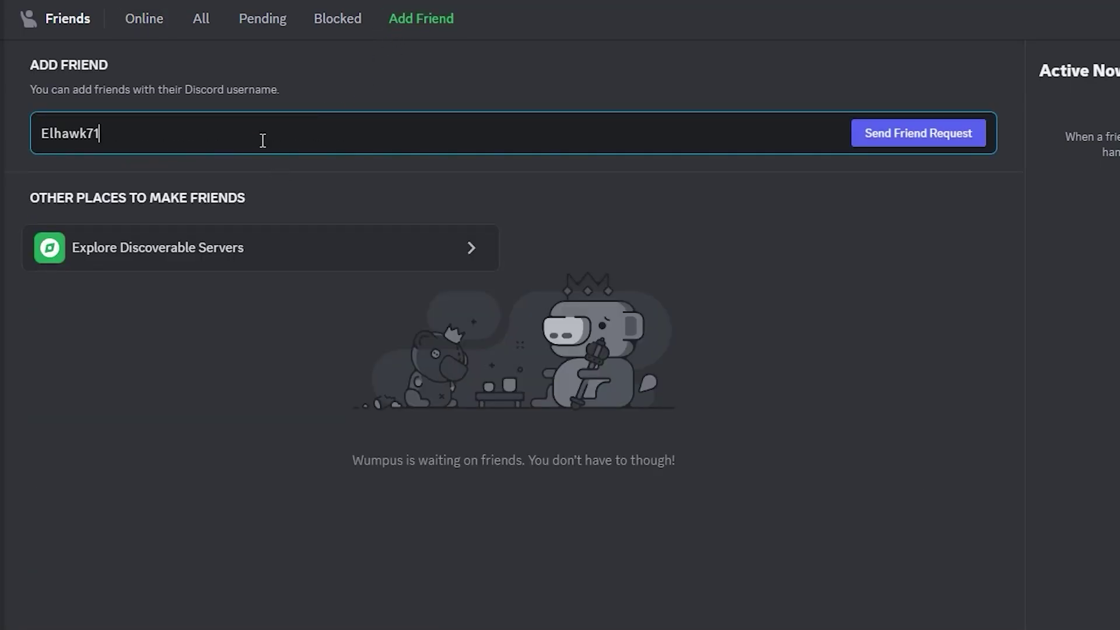
left_click(869, 134)
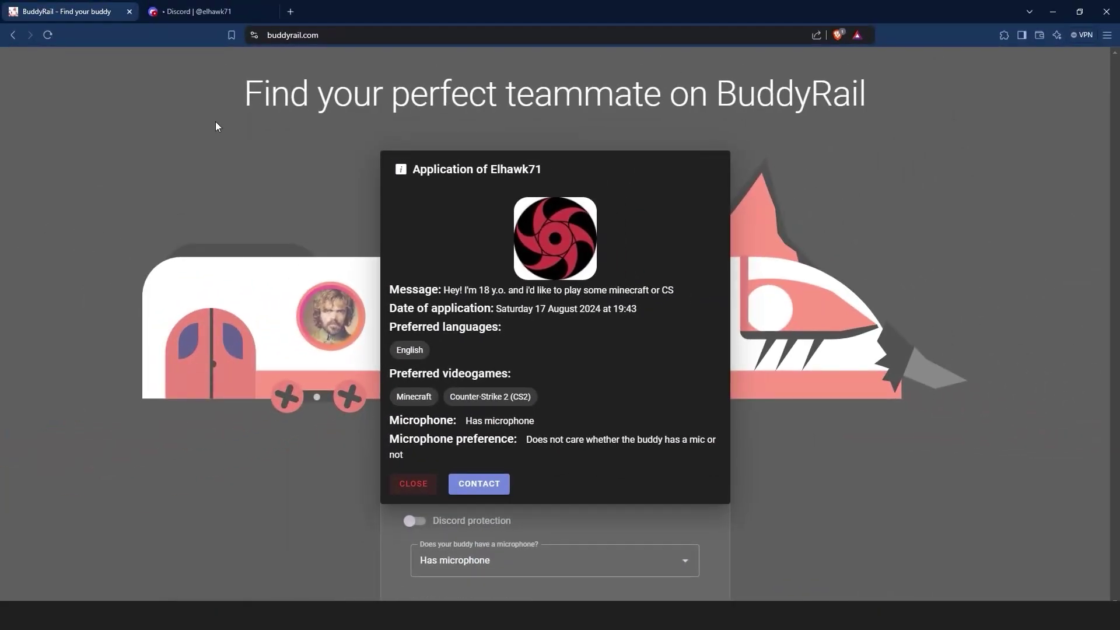
Close the BuddyRail application, then browse to the next applicants and back.
left_click(859, 344)
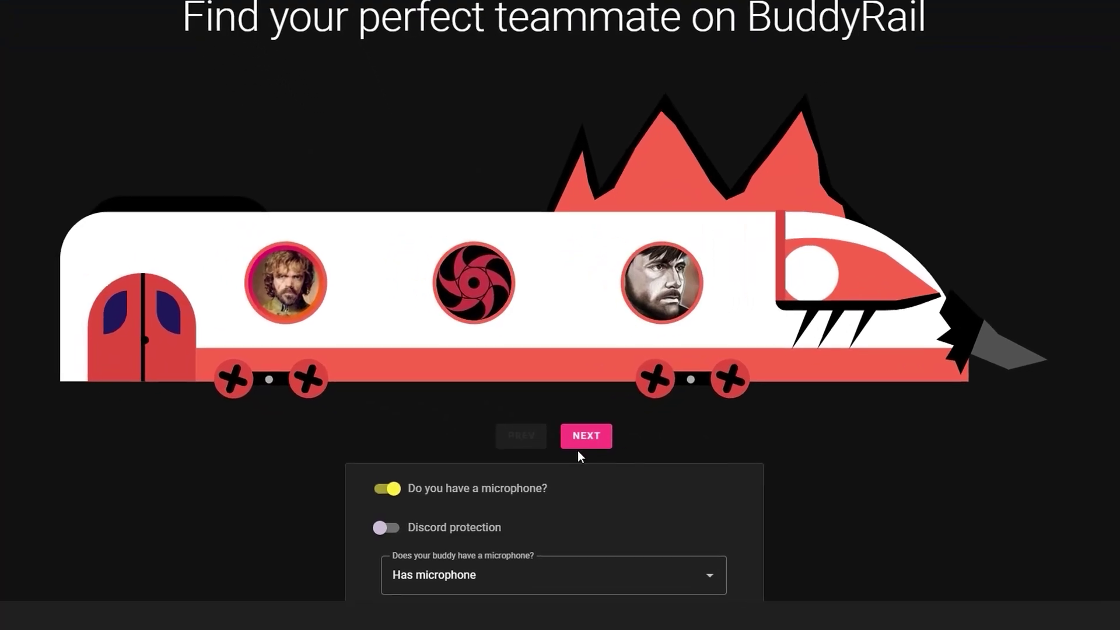
left_click(586, 443)
left_click(522, 443)
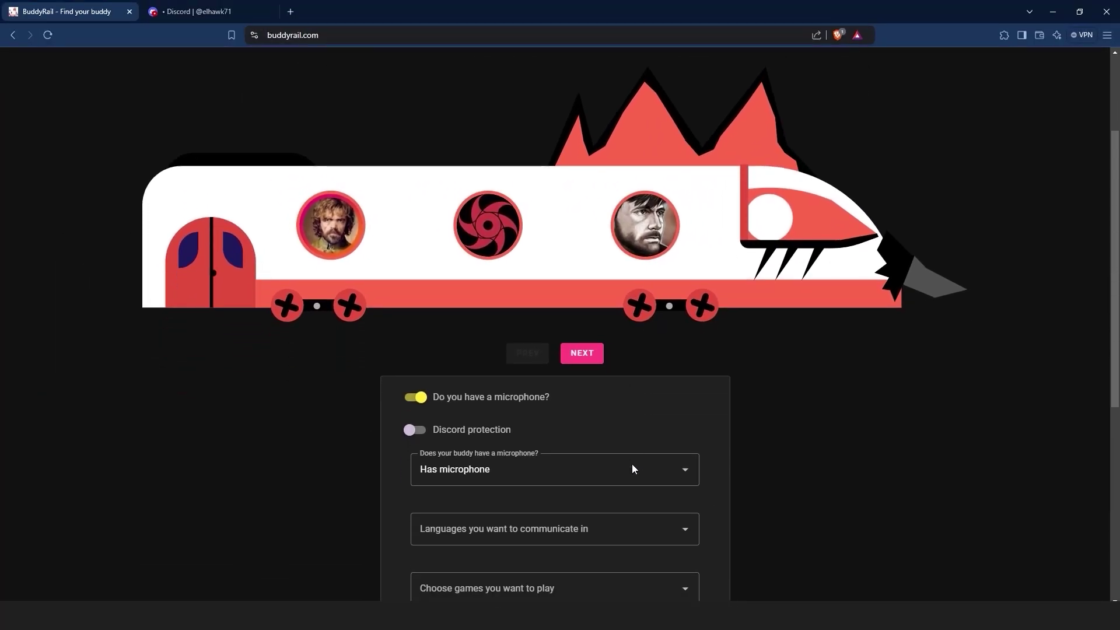
scroll(632, 470, "down", 1)
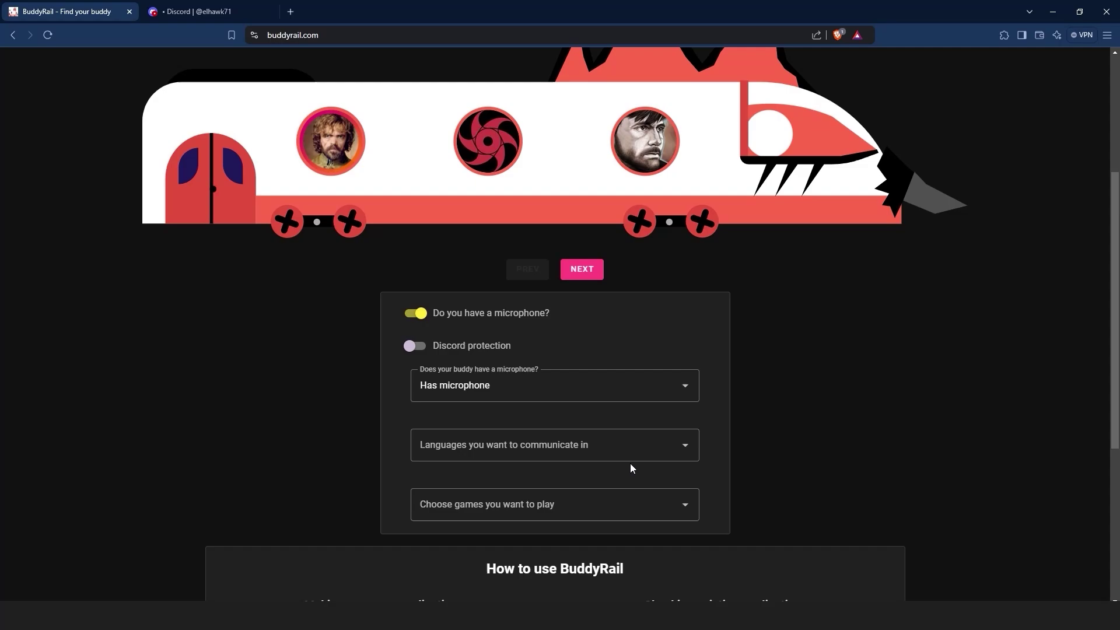
Set the buddy microphone preference to Both, then browse the Languages and Games lists without choosing.
left_click(487, 387)
left_click(461, 421)
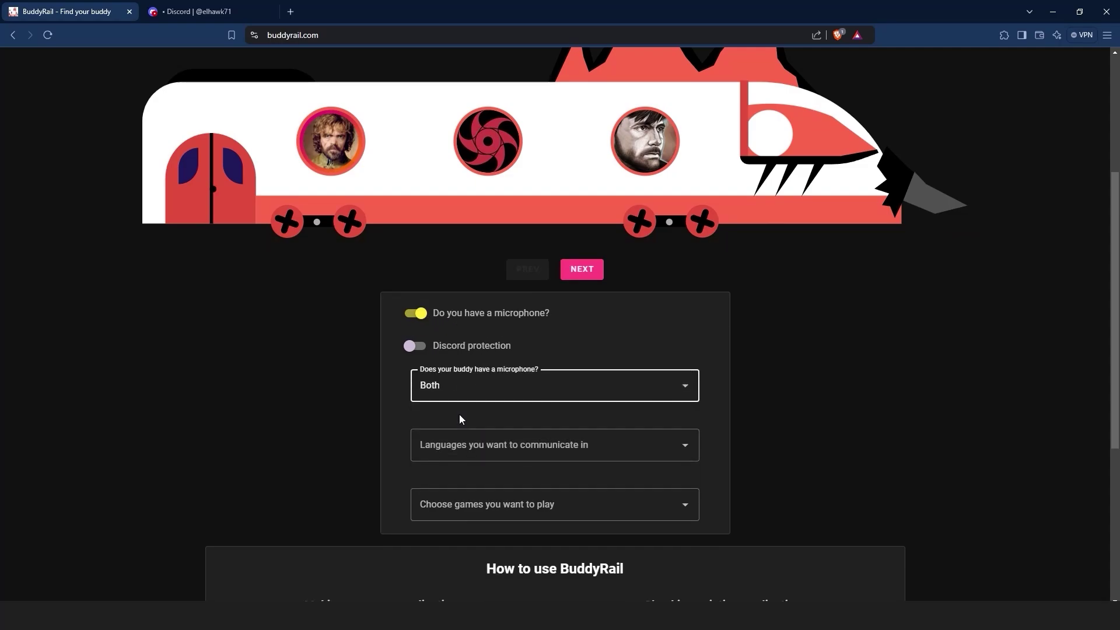
left_click(451, 439)
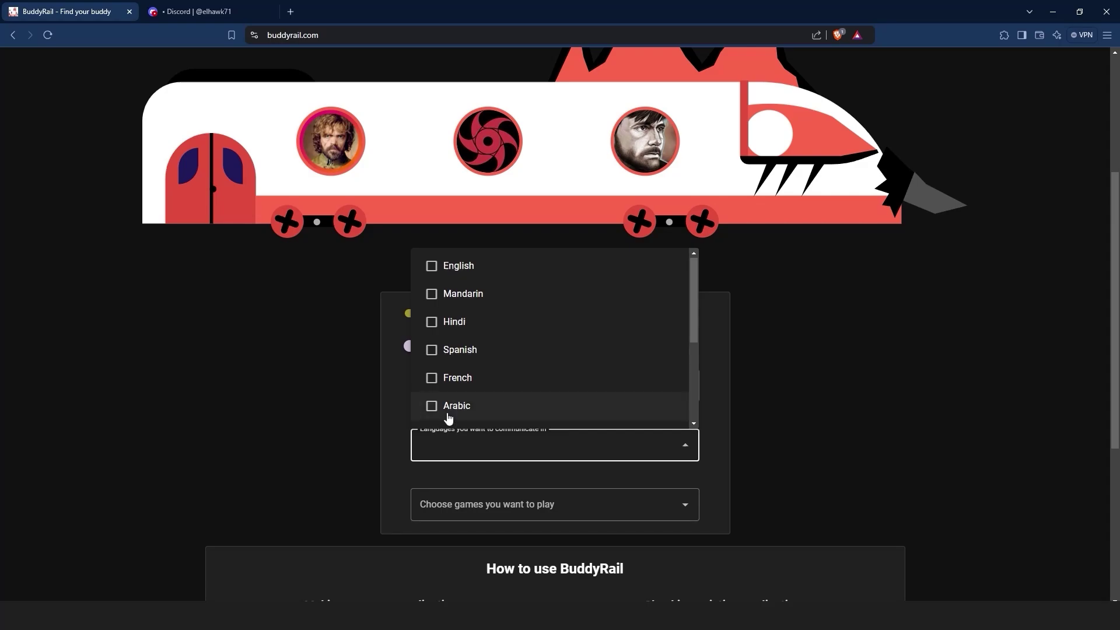
scroll(449, 419, "down", 2)
scroll(408, 403, "up", 2)
left_click(408, 405)
left_click(464, 503)
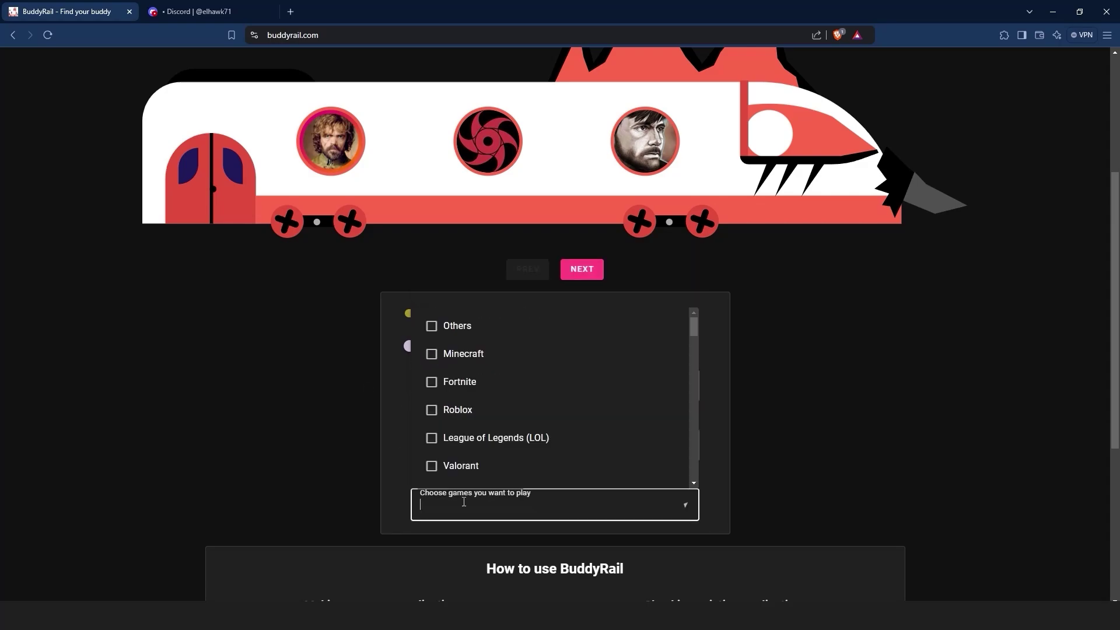
scroll(482, 458, "down", 2)
scroll(485, 458, "up", 2)
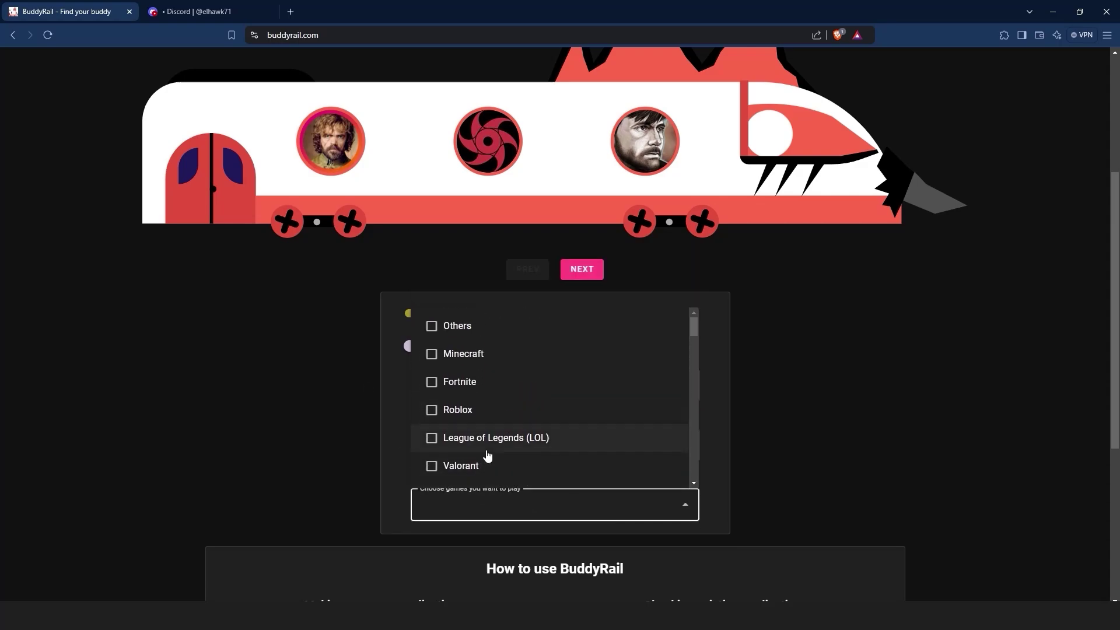
scroll(487, 456, "down", 3)
scroll(486, 457, "down", 3)
scroll(488, 457, "down", 1)
scroll(486, 455, "down", 3)
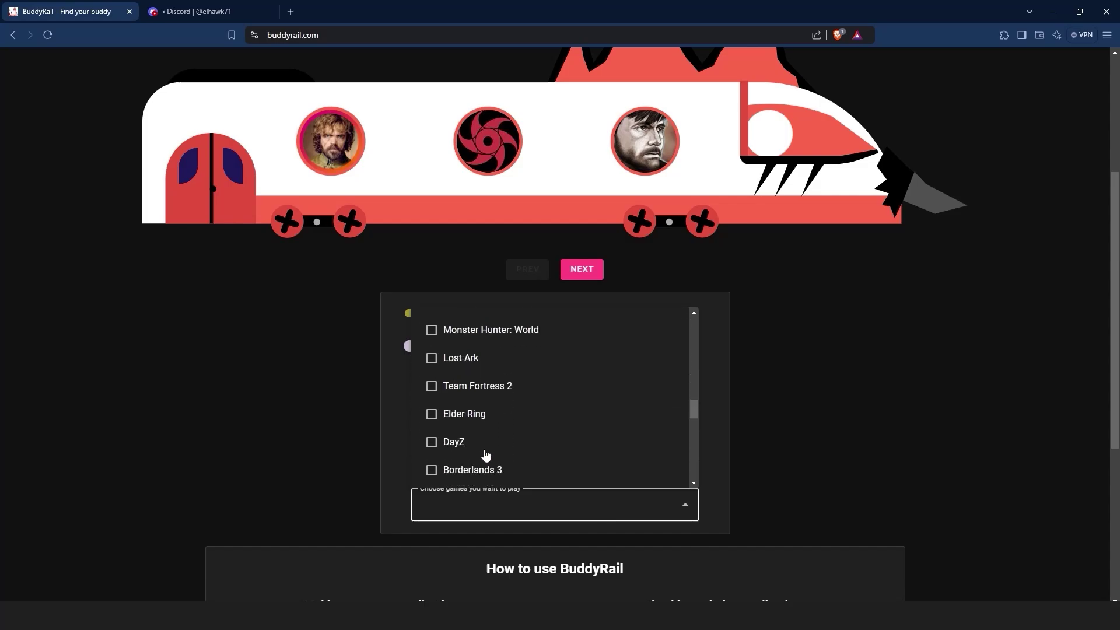
scroll(487, 456, "down", 1)
scroll(486, 458, "down", 2)
left_click(358, 455)
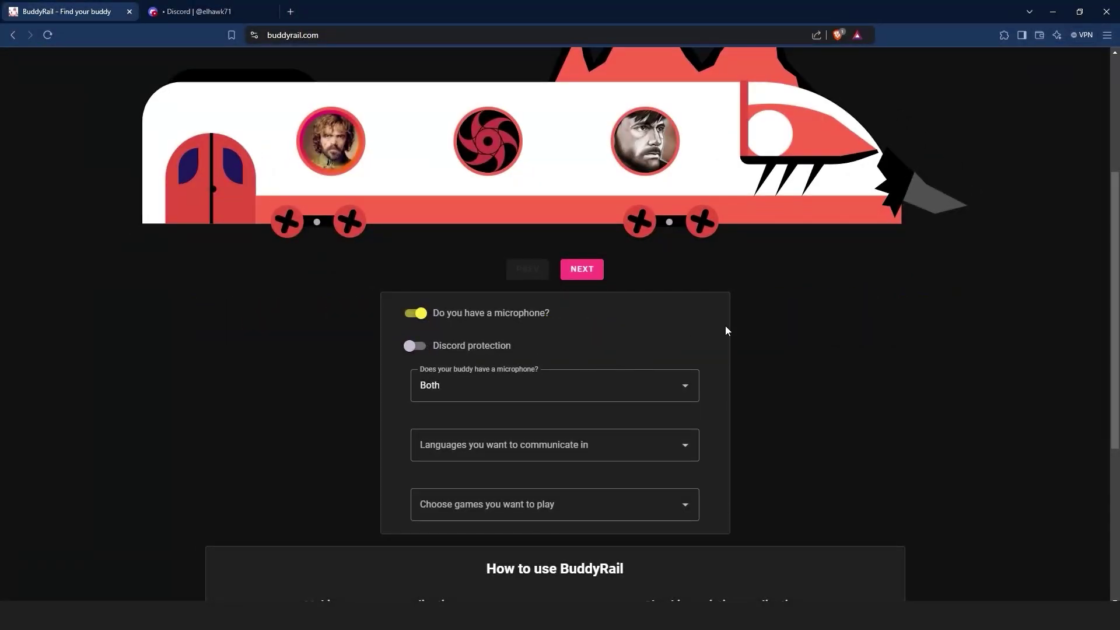
scroll(726, 330, "up", 5)
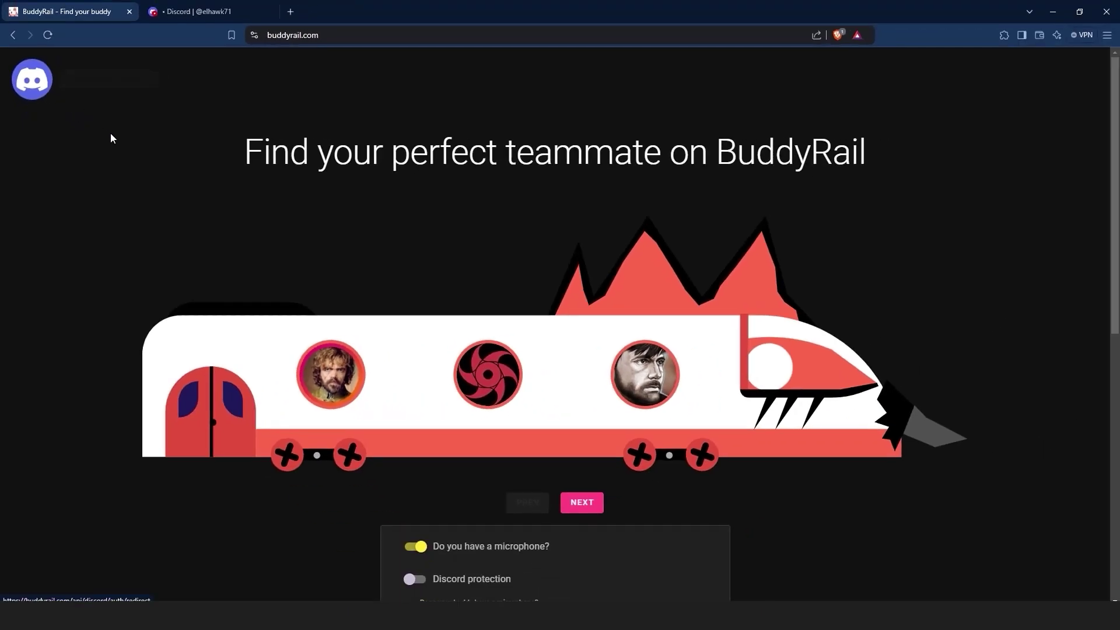
scroll(118, 142, "down", 2)
scroll(125, 144, "down", 2)
scroll(126, 150, "down", 2)
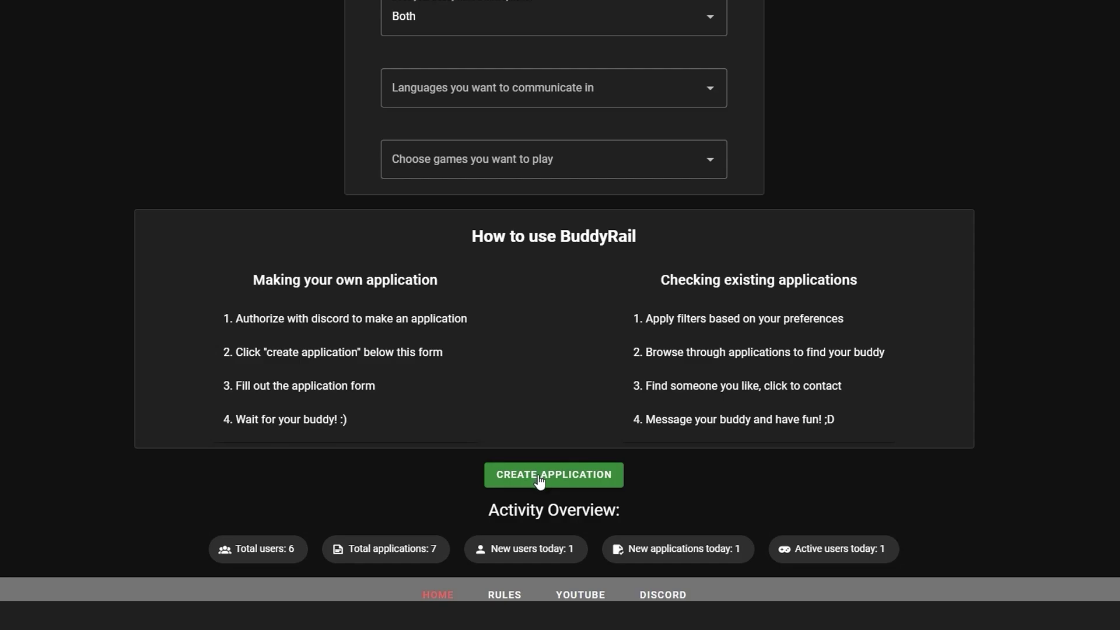
Authorize BuddyRail through the Create Application prompt and Discord's OAuth page.
left_click(539, 479)
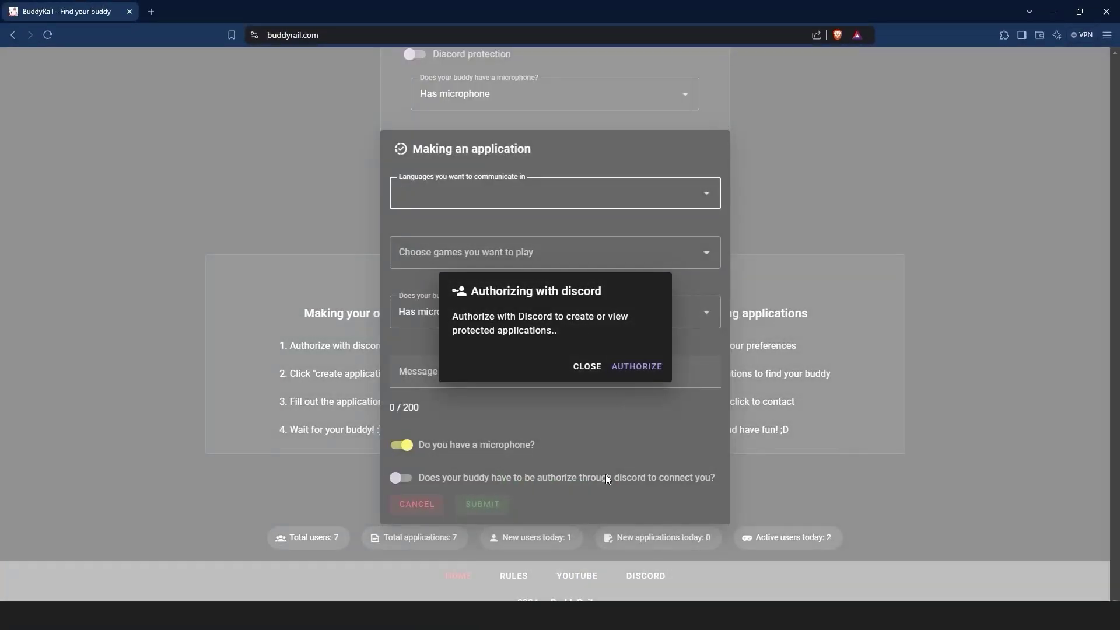
left_click(636, 367)
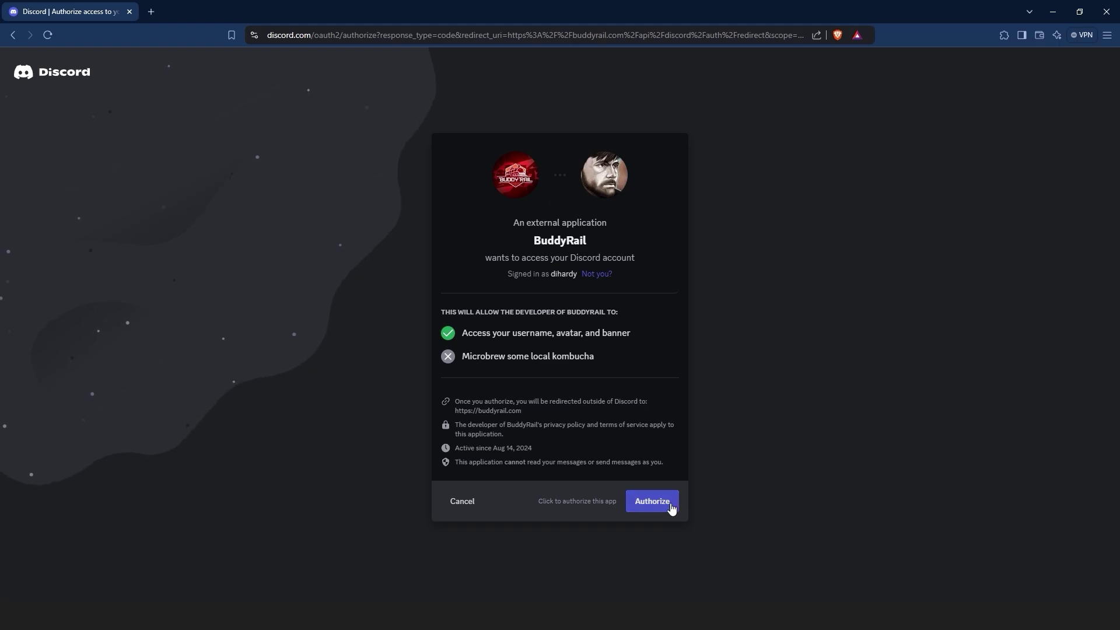
left_click(671, 508)
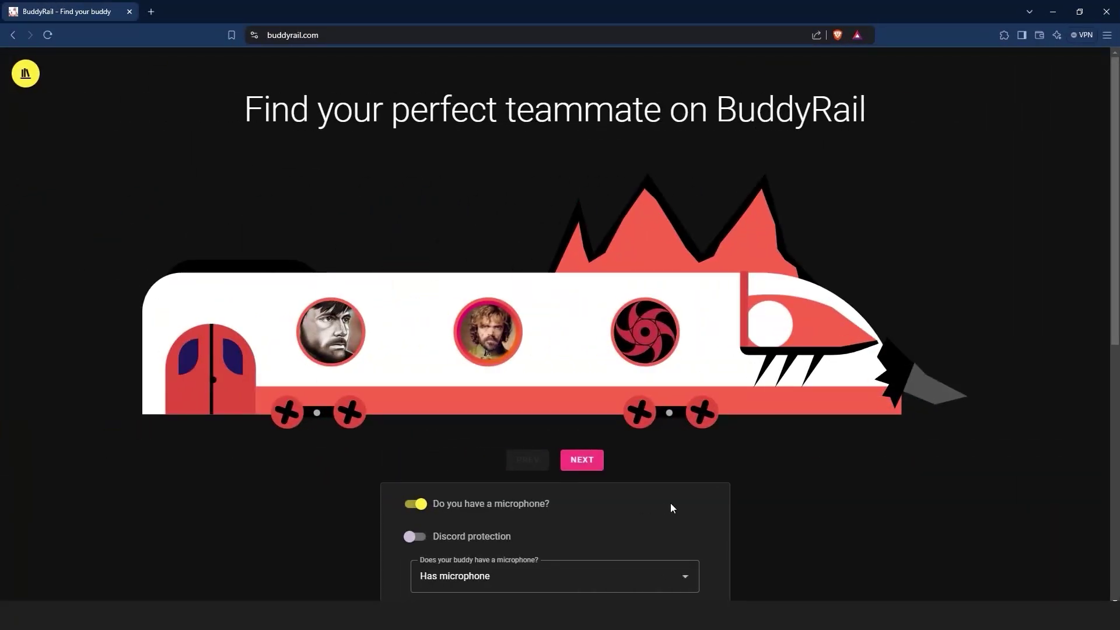
scroll(671, 504, "down", 3)
scroll(671, 501, "down", 3)
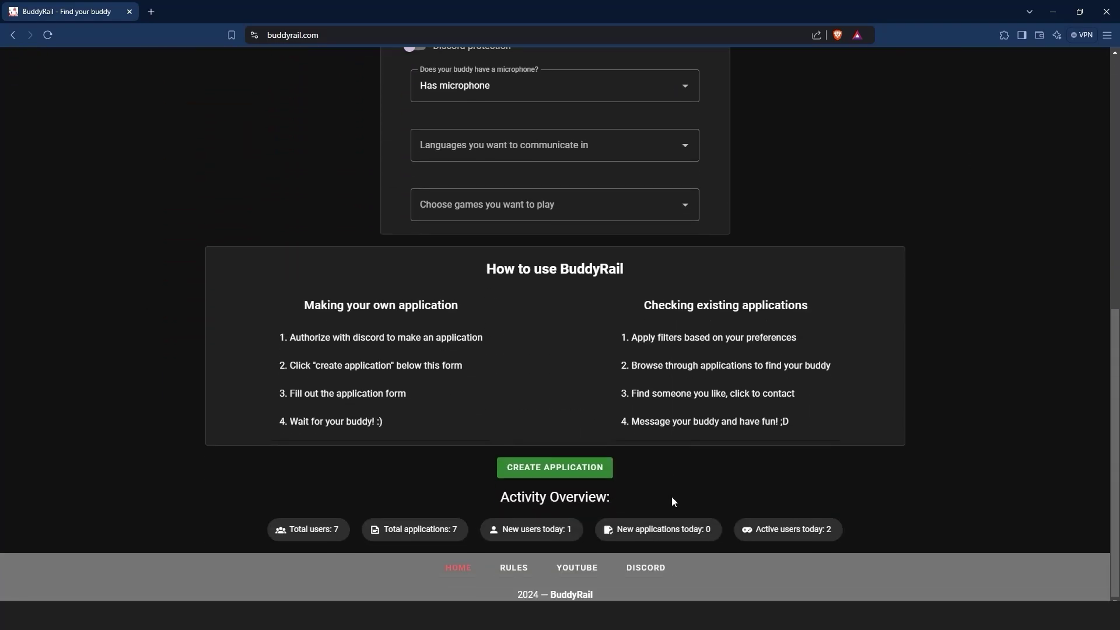
Start a new application with English as the language and Fortnite as the game, microphone requirement unchanged.
left_click(569, 476)
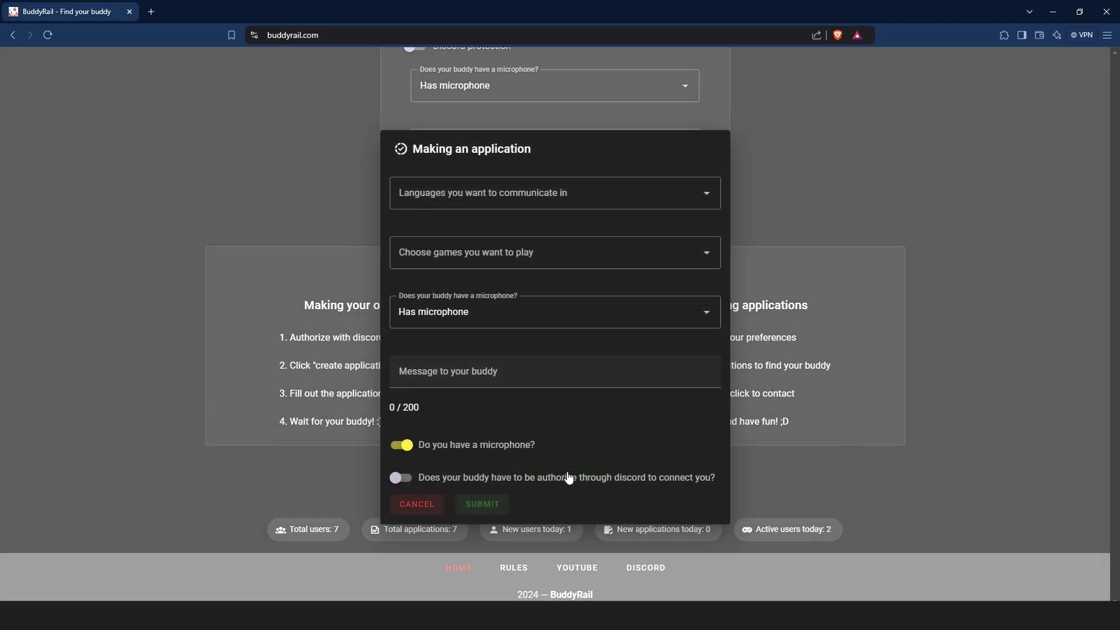
left_click(508, 194)
left_click(468, 233)
left_click(530, 195)
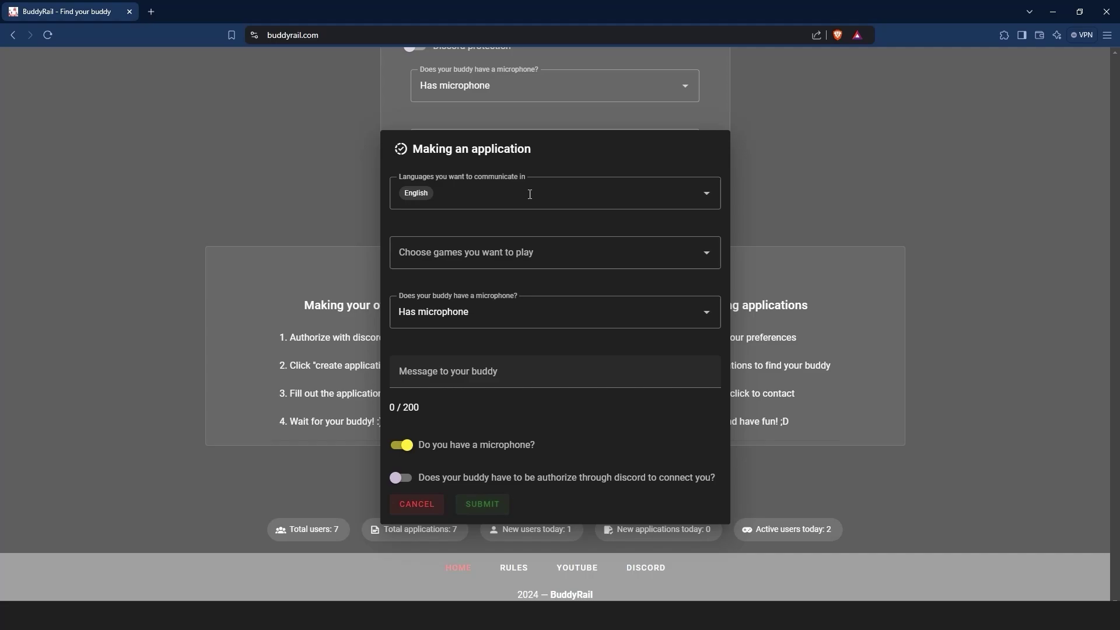
left_click(548, 252)
left_click(525, 342)
left_click(491, 232)
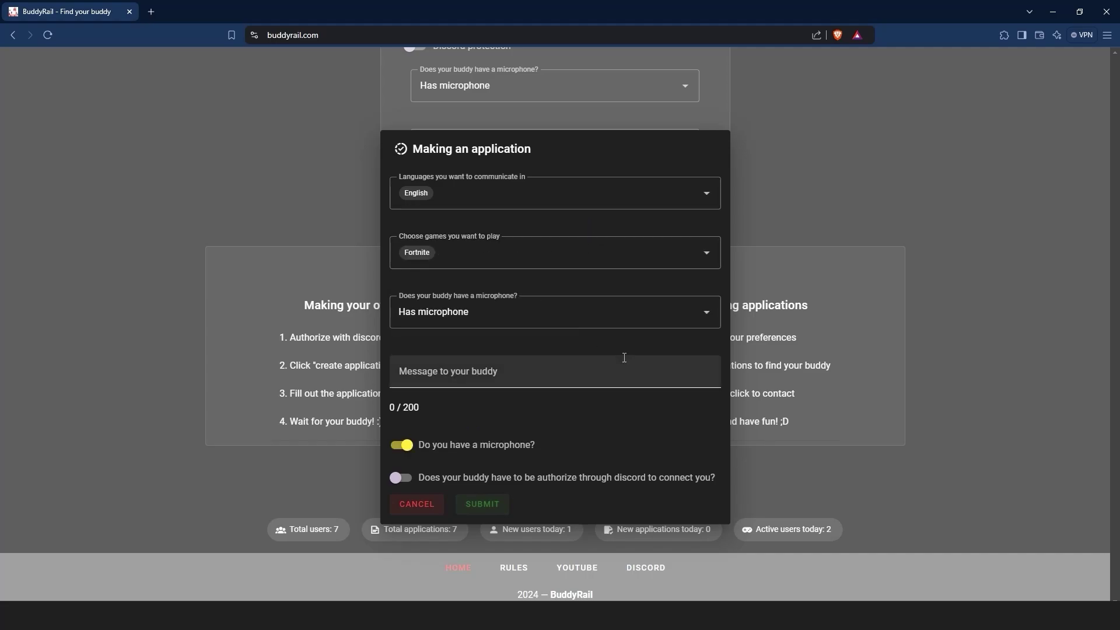
left_click(553, 312)
left_click(554, 274)
Write 'Hello, everybody. I'd like to play some Fortnite', capitalizing Fortnite, and submit.
left_click(526, 368)
type("Hello")
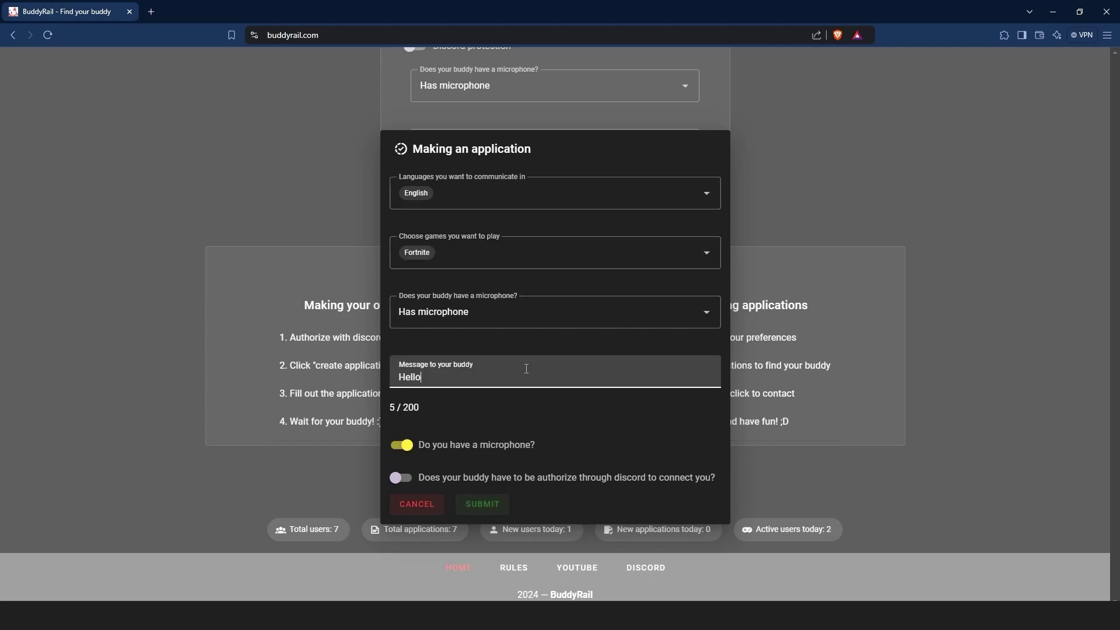
type(", everybody. I'd like to play some fortnite")
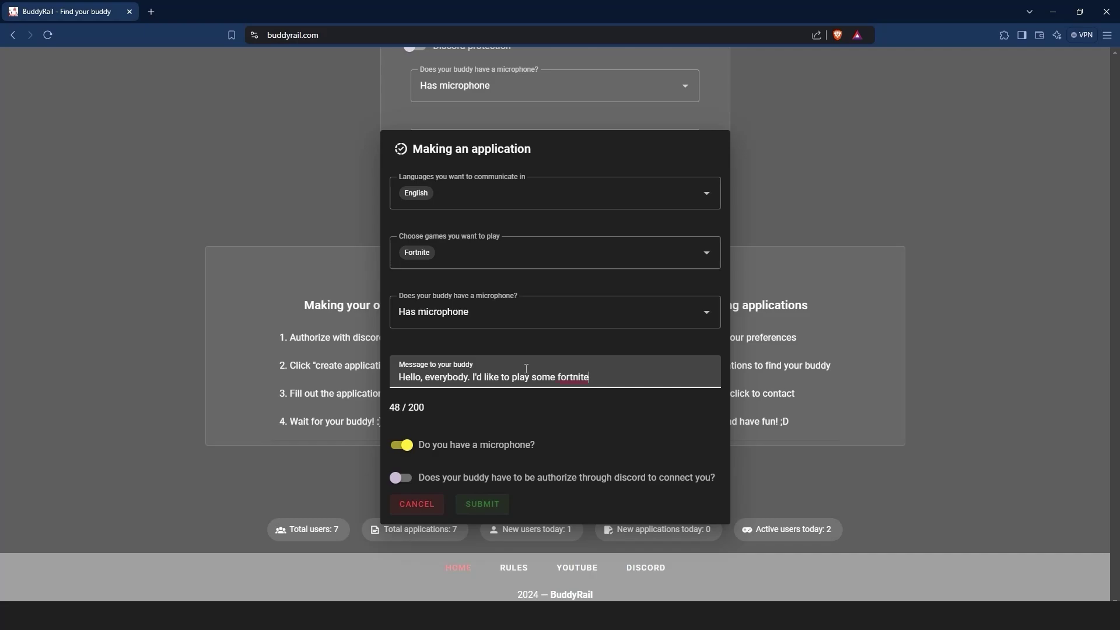
key("ctrl+Left")
key("Delete")
type("F")
left_click(585, 423)
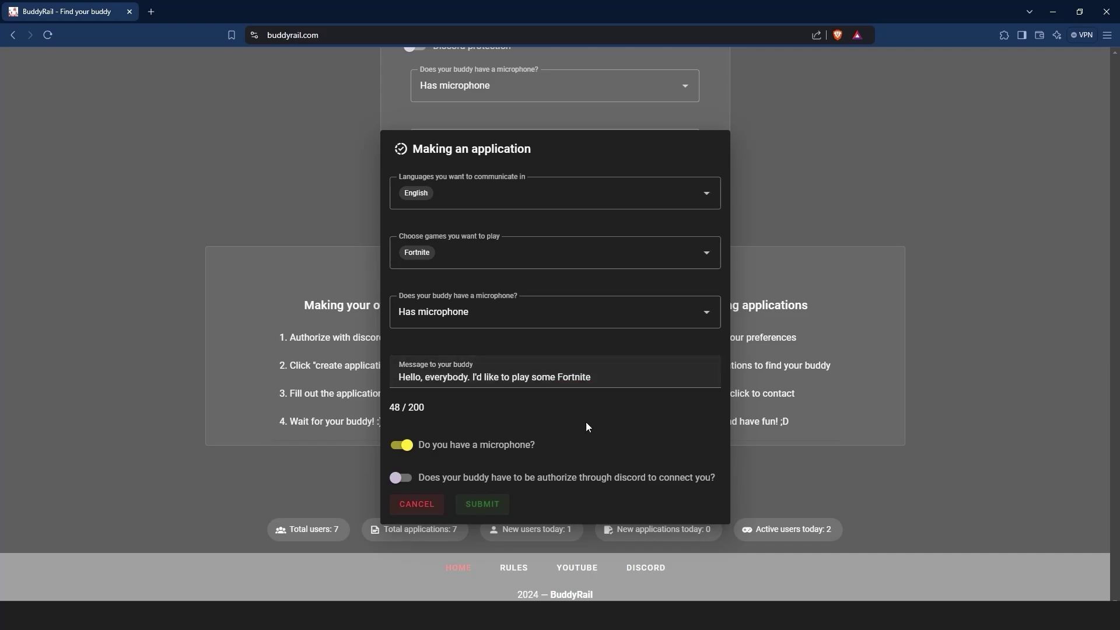
left_click(483, 506)
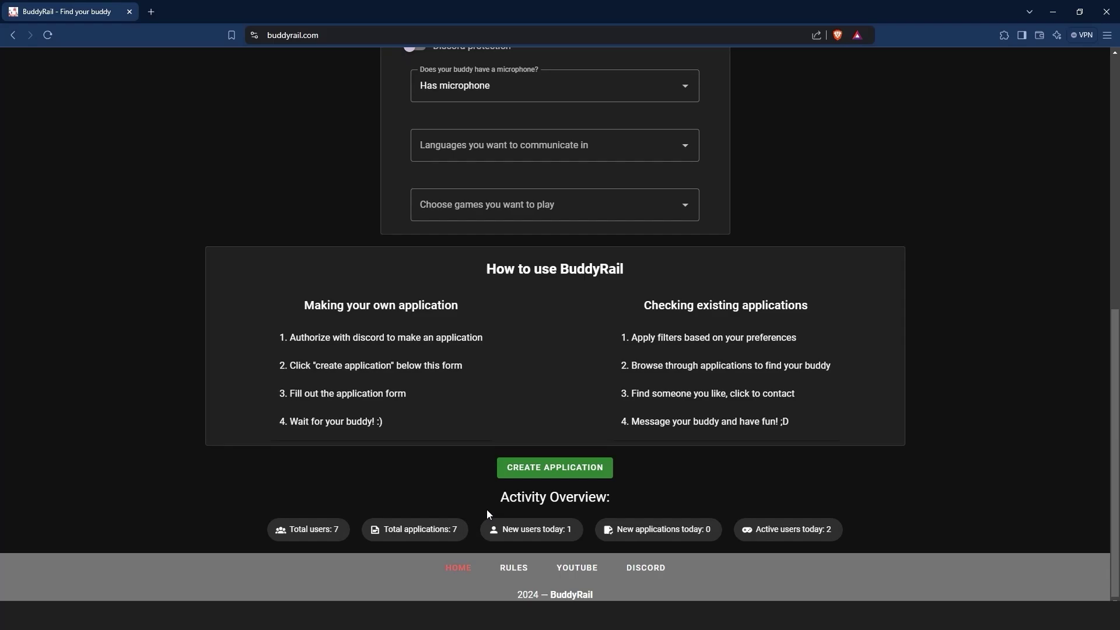
scroll(487, 510, "up", 10)
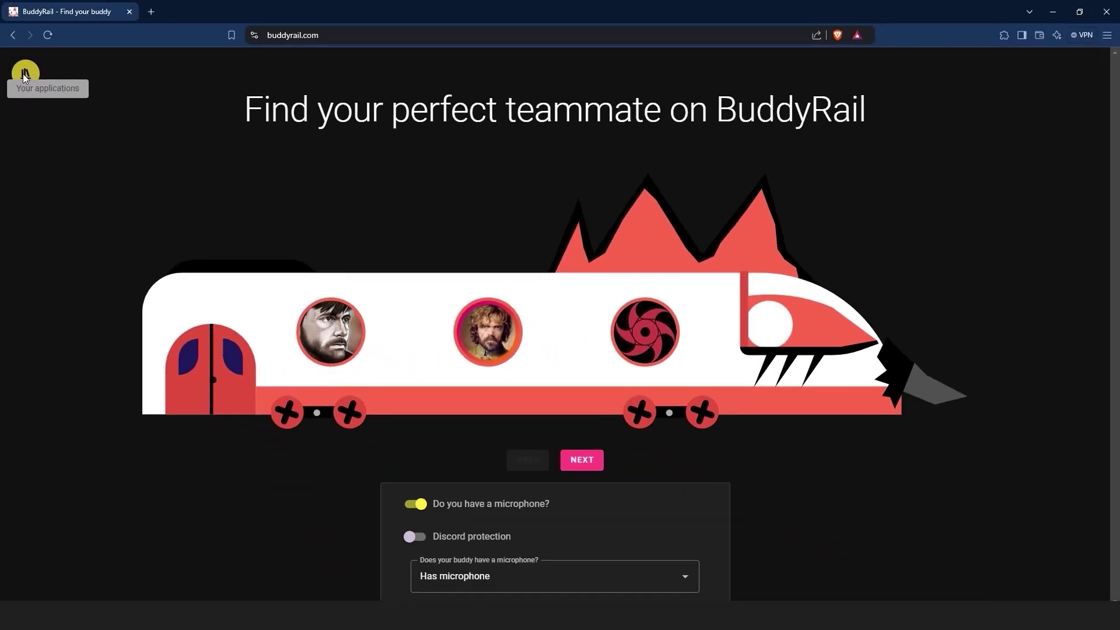
View the Sunday 25 August application's details in Your applications, close them, and delete it.
left_click(25, 76)
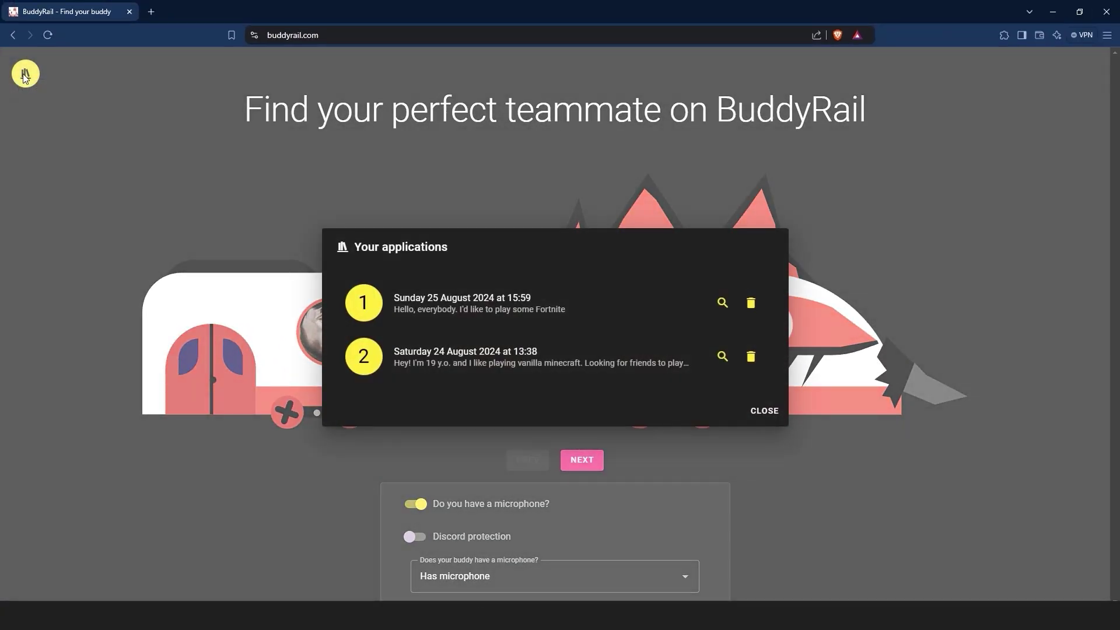
left_click(722, 304)
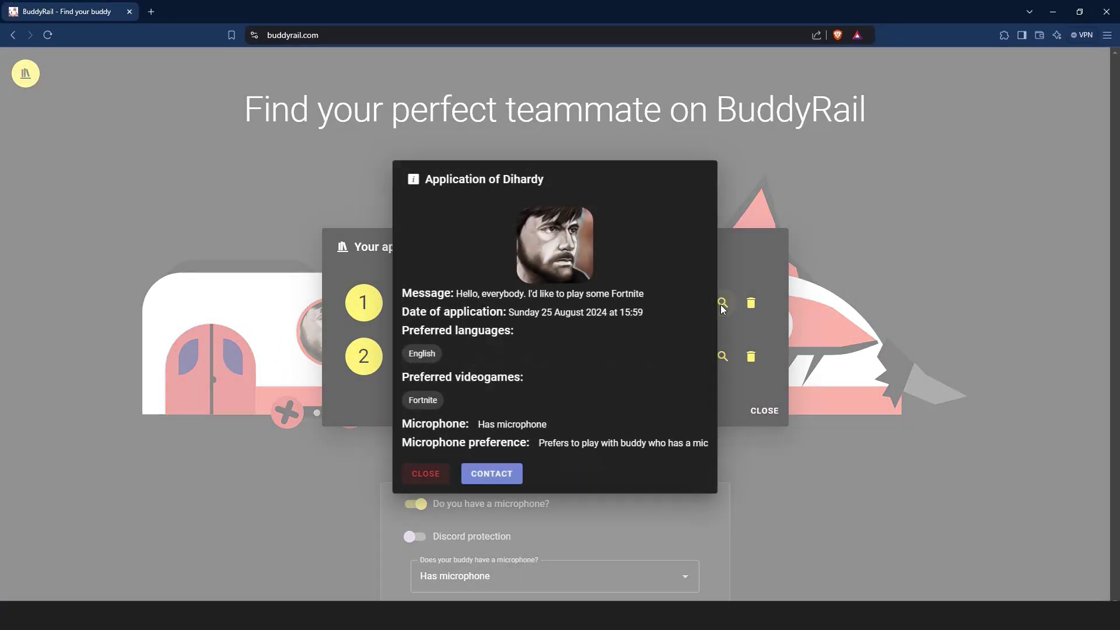
left_click(425, 474)
left_click(751, 302)
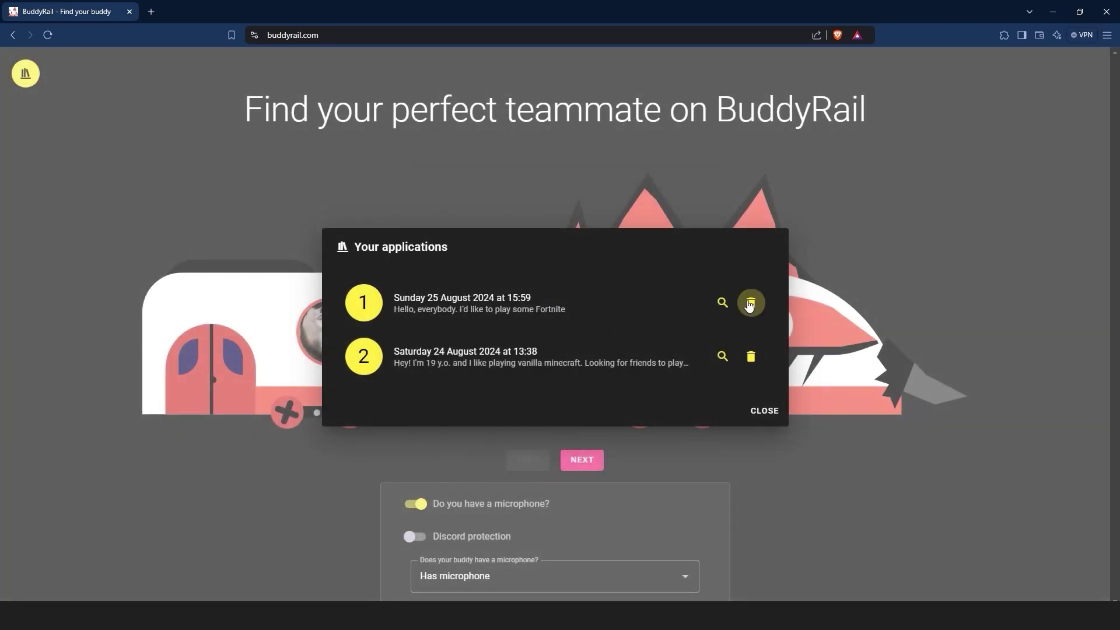